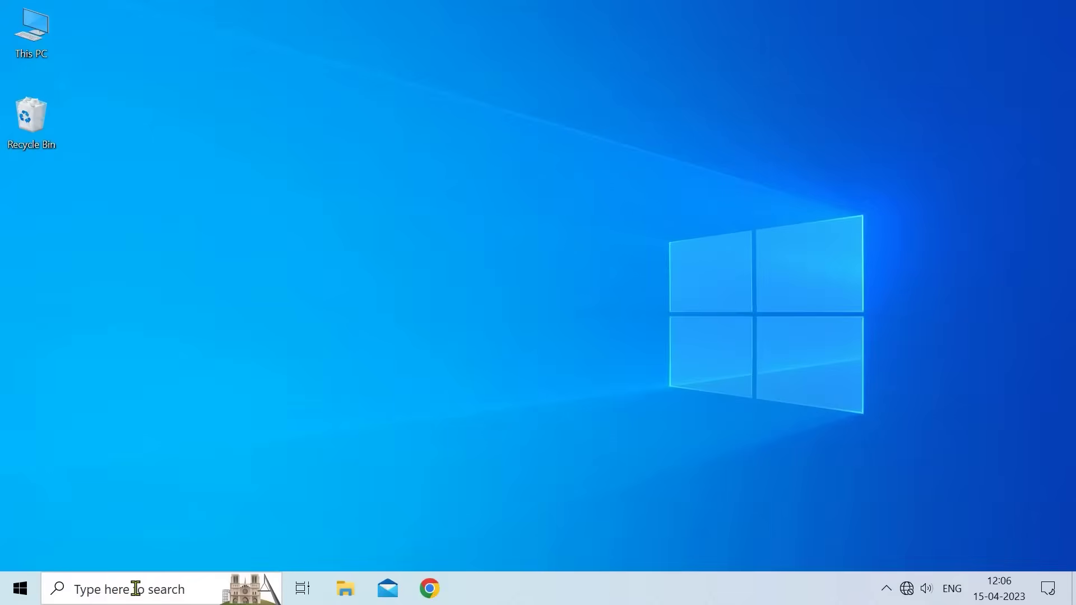
pyautogui.click(139, 596)
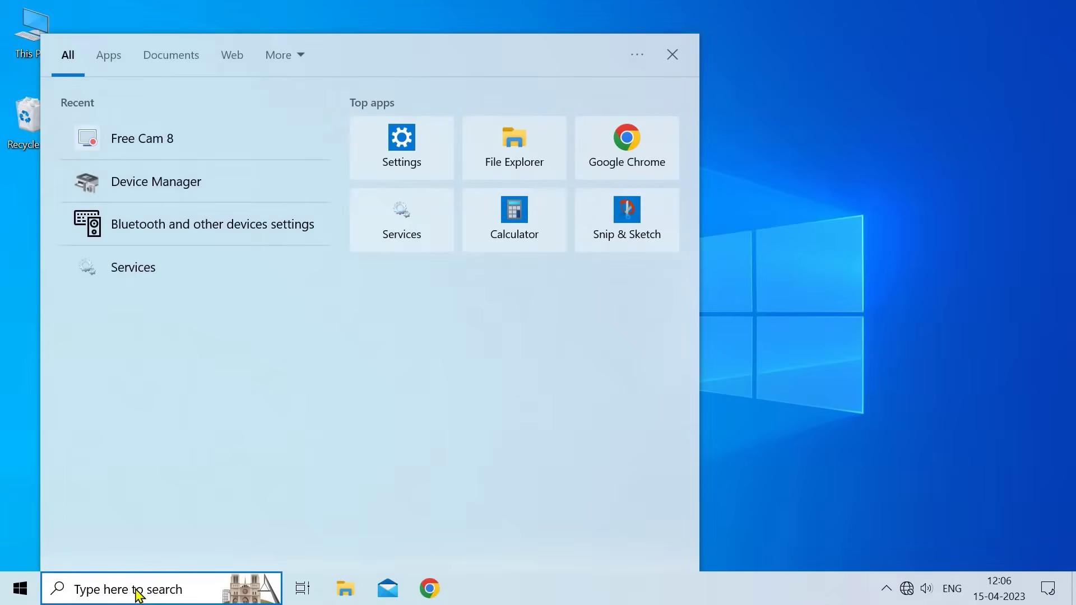
pyautogui.write('control pane')
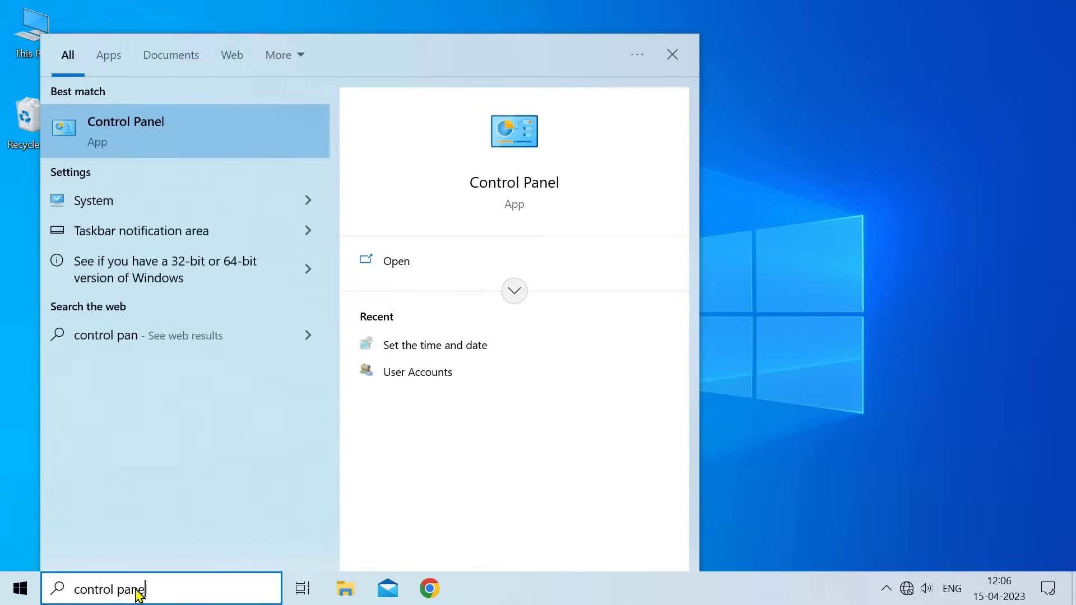
pyautogui.write('l')
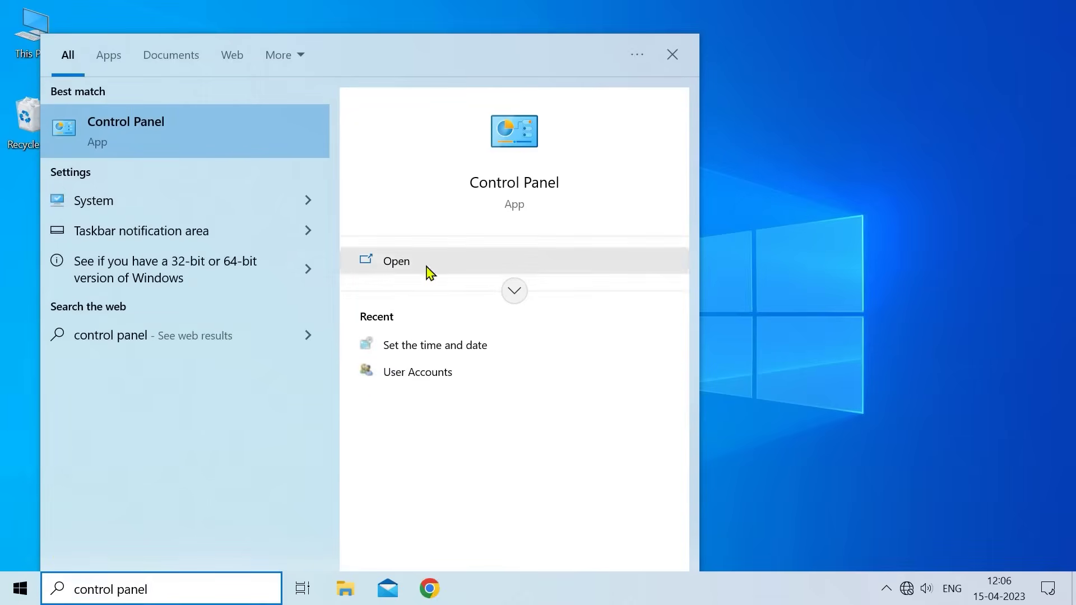
pyautogui.click(725, 314)
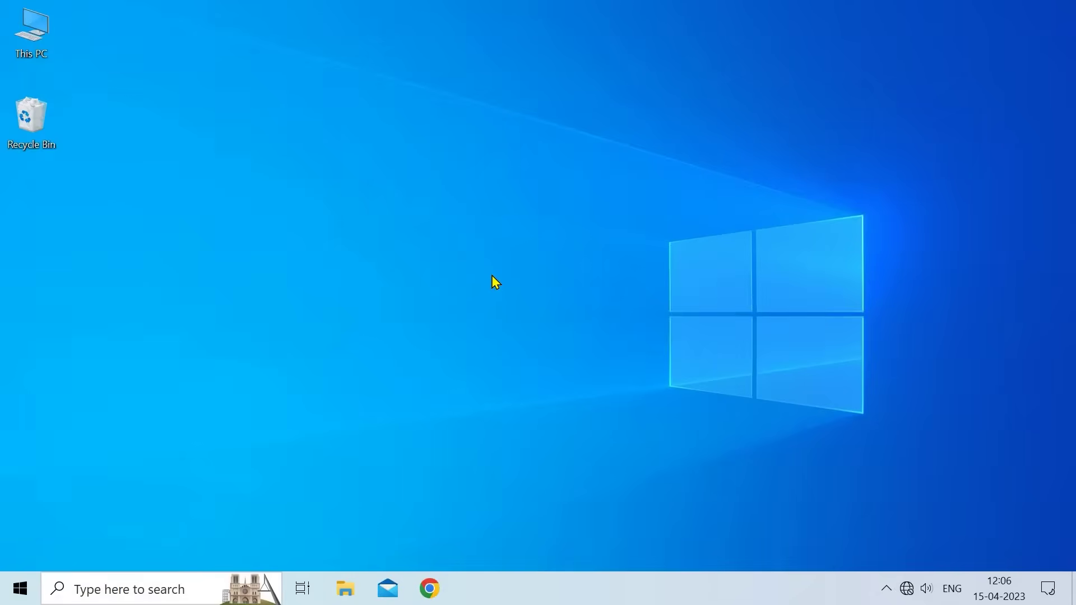
# - Open Control Panel with the Run command "control panel" and maximize its window
pyautogui.press('super+r')
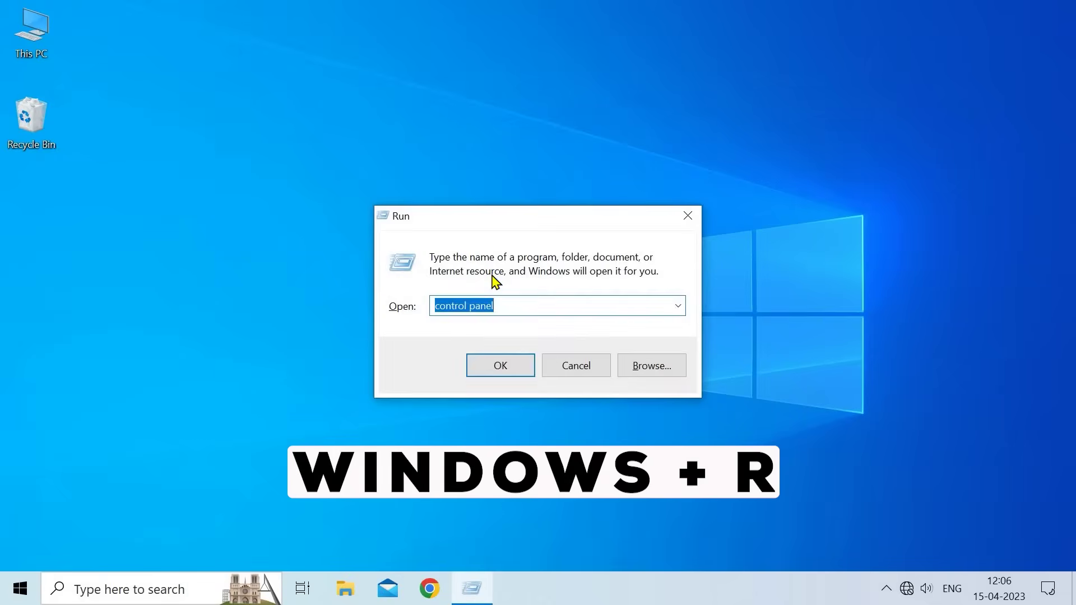
pyautogui.click(506, 306)
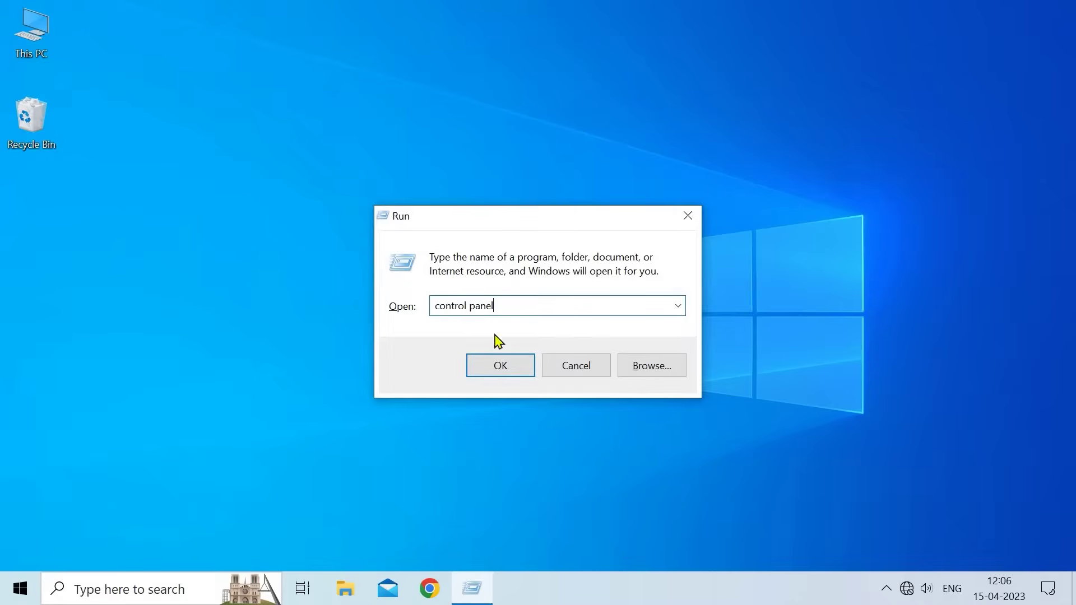
pyautogui.click(501, 366)
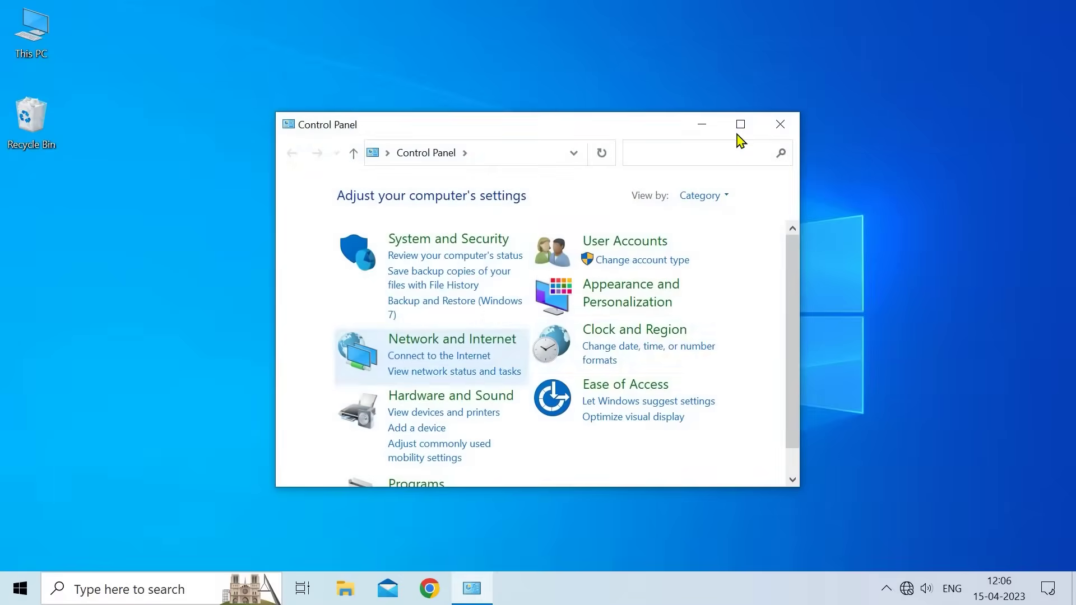
pyautogui.click(738, 130)
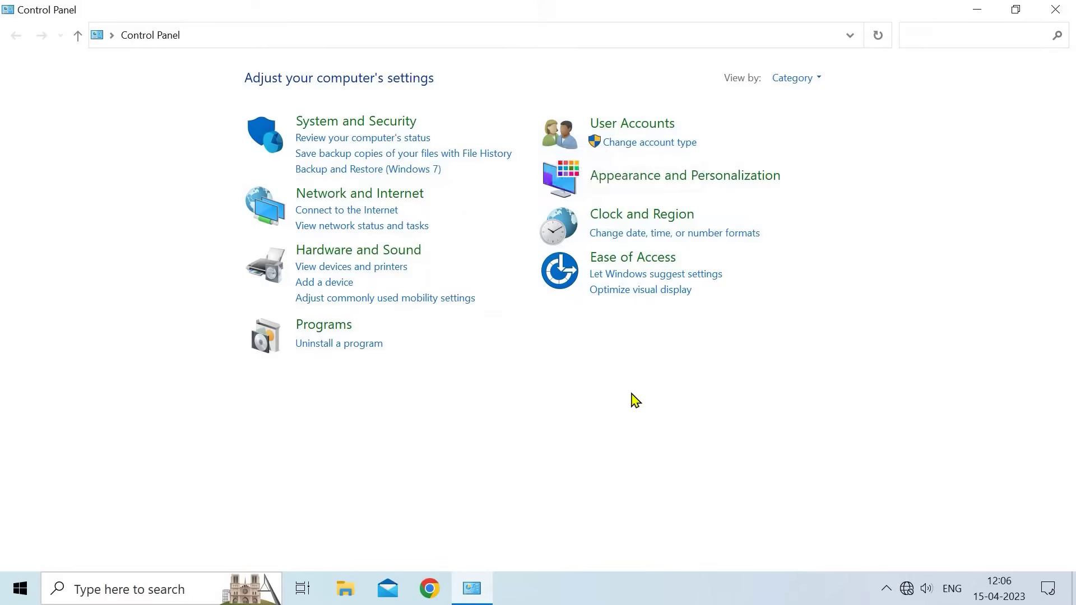
# - Switch the Control Panel view to Large icons and back to Category
pyautogui.click(800, 81)
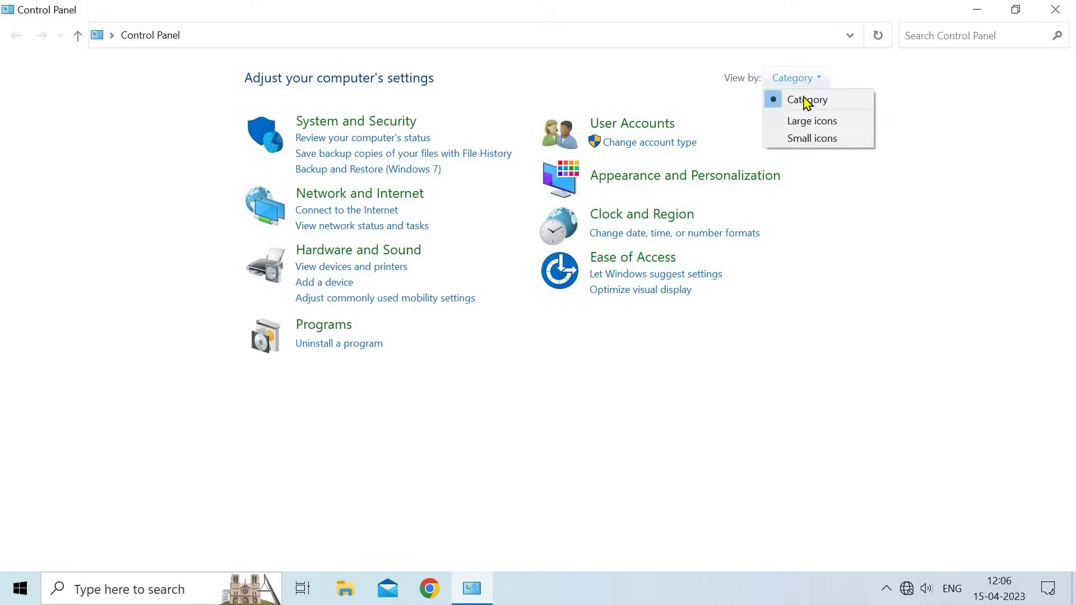
pyautogui.click(804, 119)
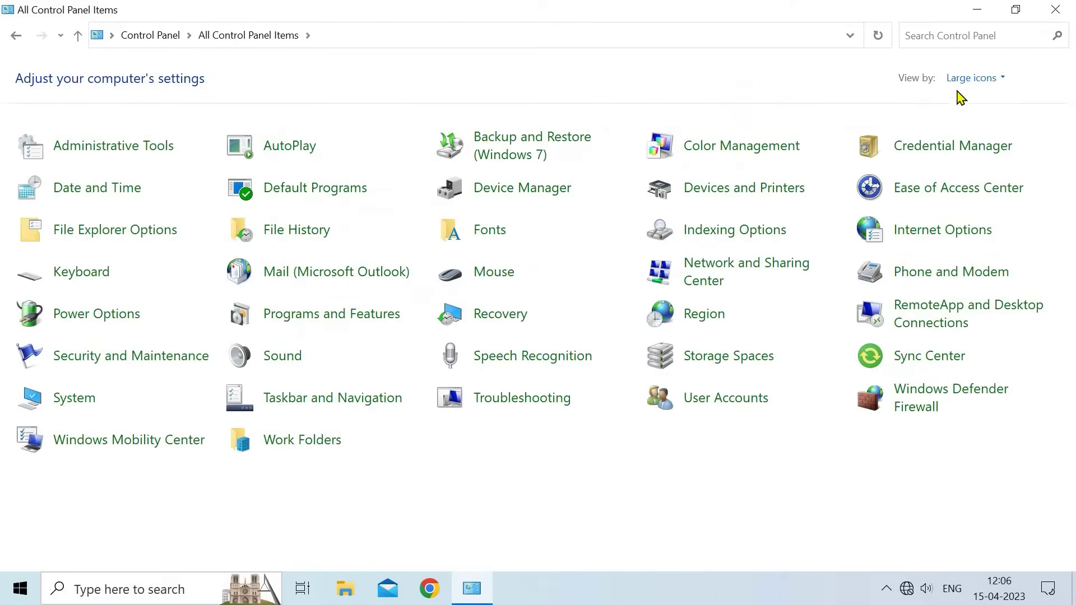
pyautogui.click(981, 83)
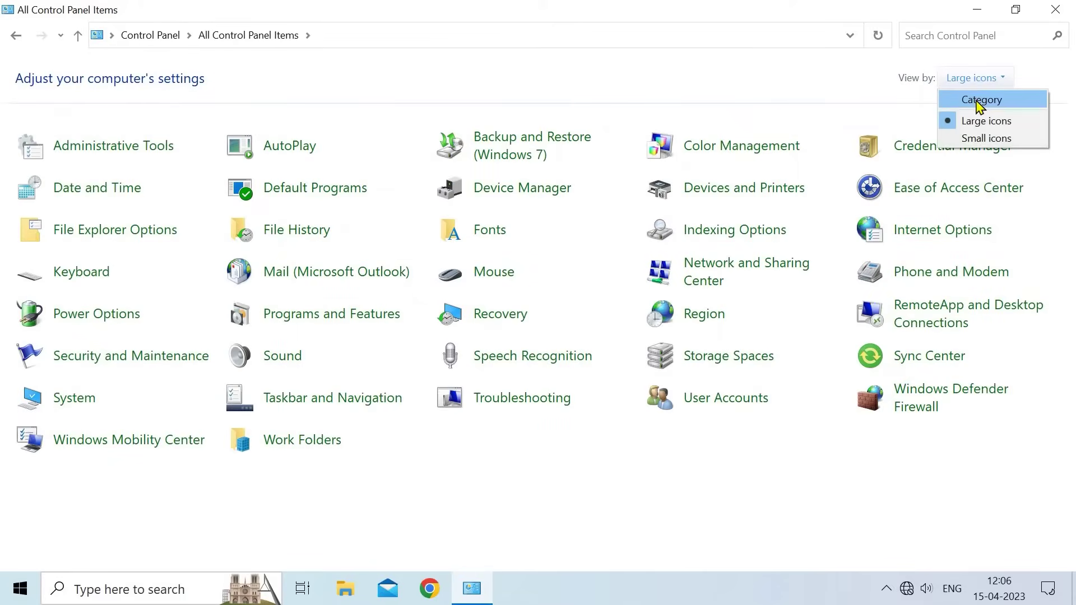
pyautogui.click(981, 101)
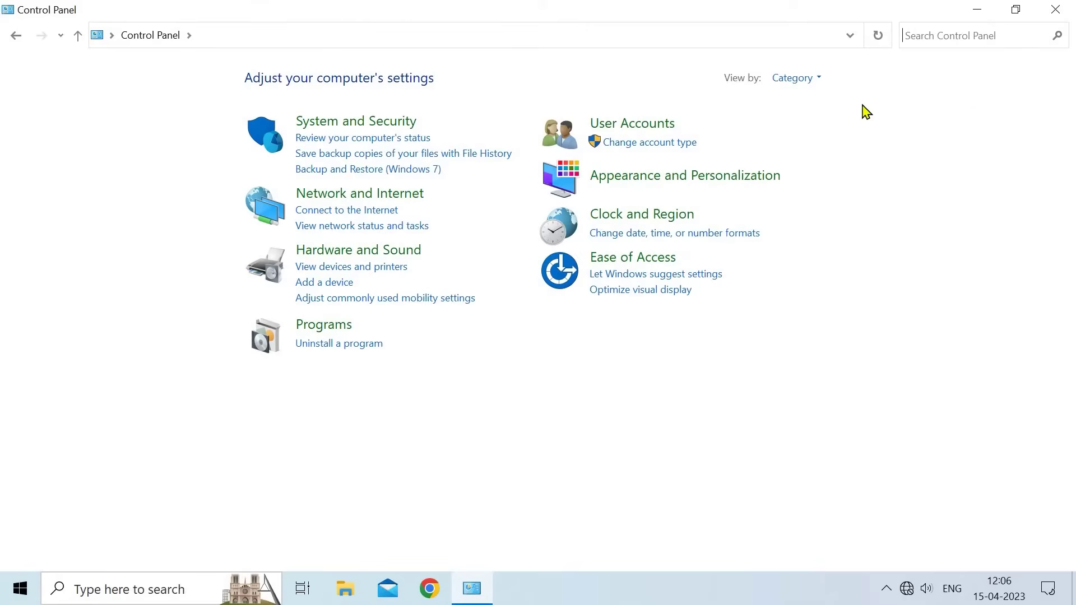
# - Search Control Panel for "date and time", view the time and date settings, and close them without changes
pyautogui.click(918, 34)
pyautogui.write('date an')
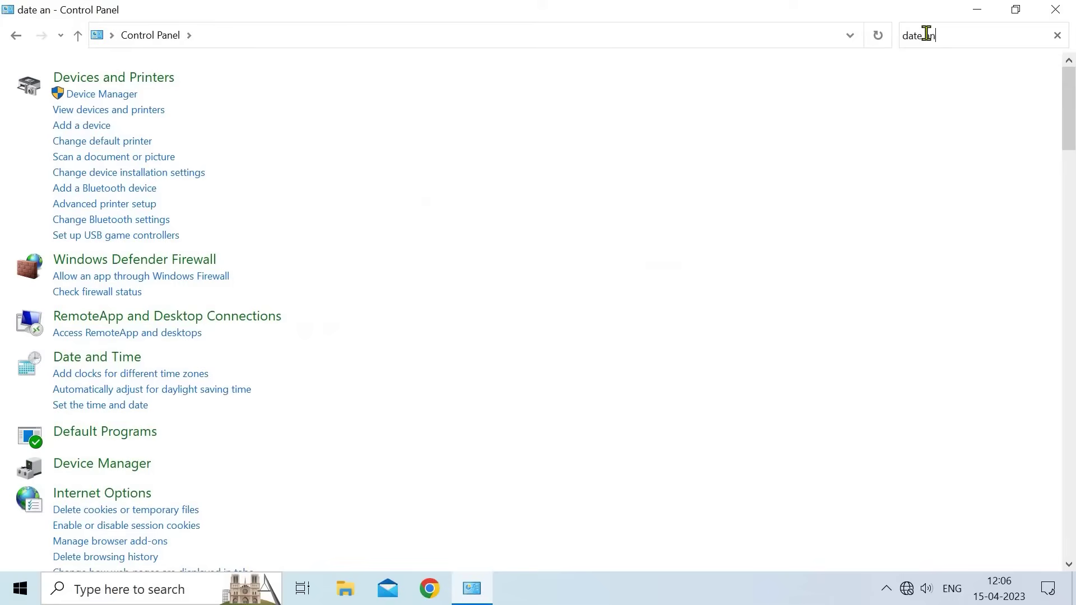
pyautogui.write('d time')
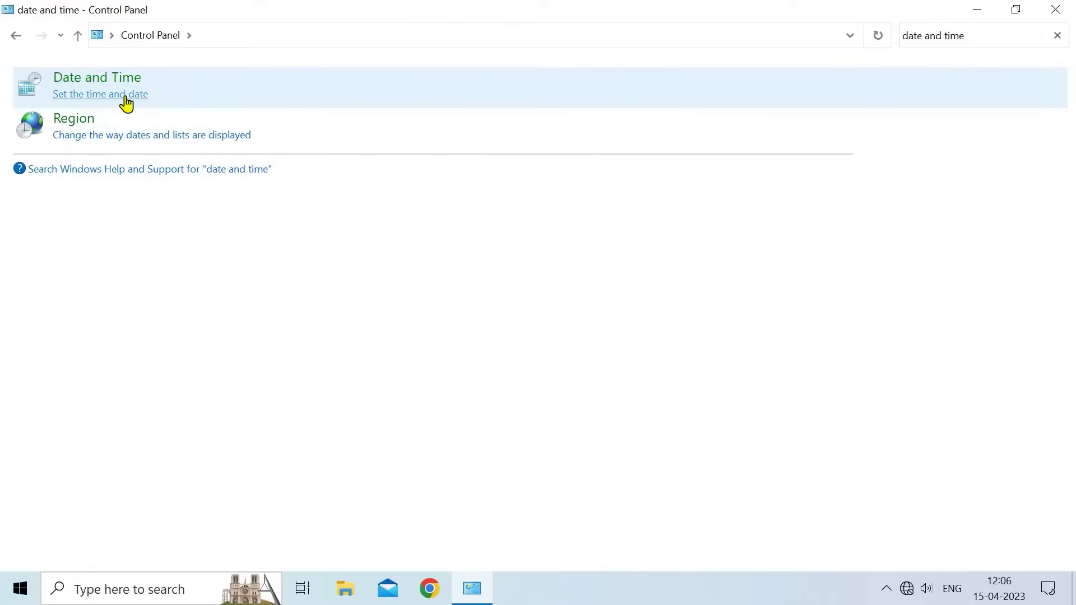
pyautogui.click(126, 94)
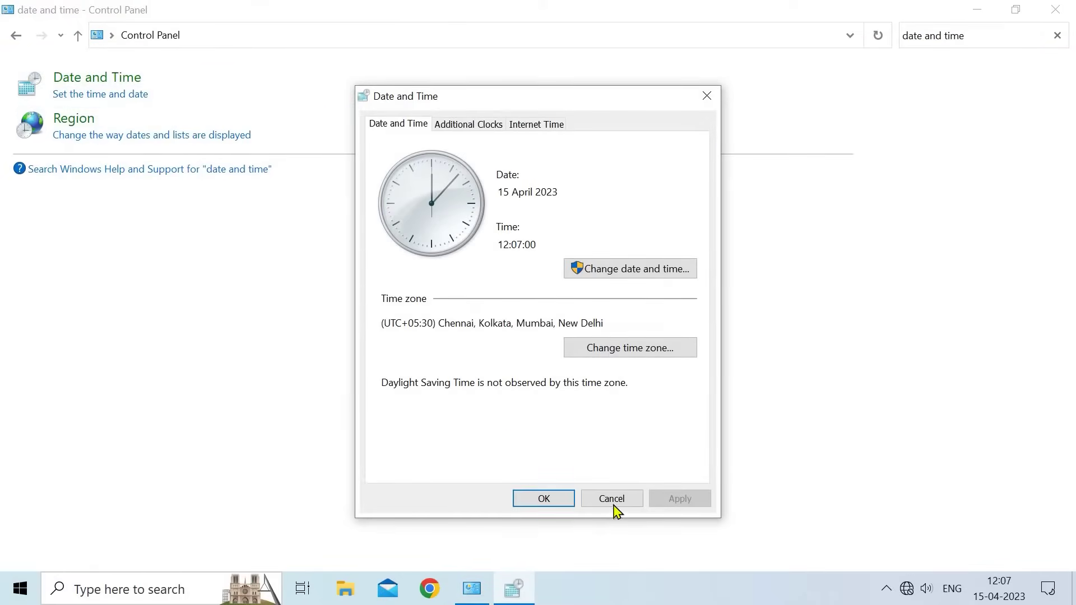
pyautogui.click(587, 496)
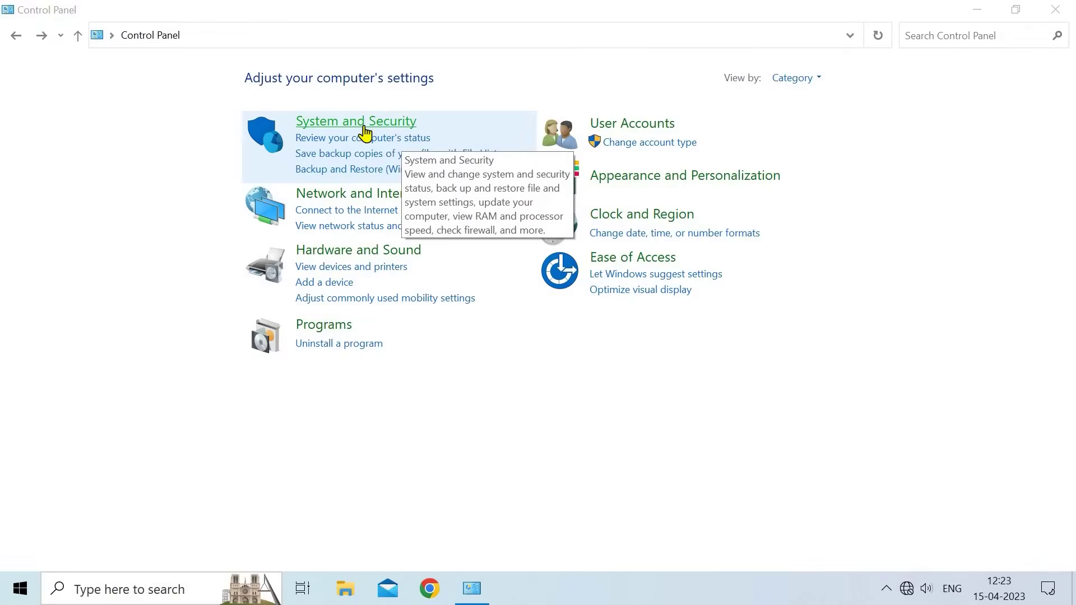
# - Review the Security and Maintenance sections under System and Security, and return to the Control Panel home
pyautogui.click(362, 128)
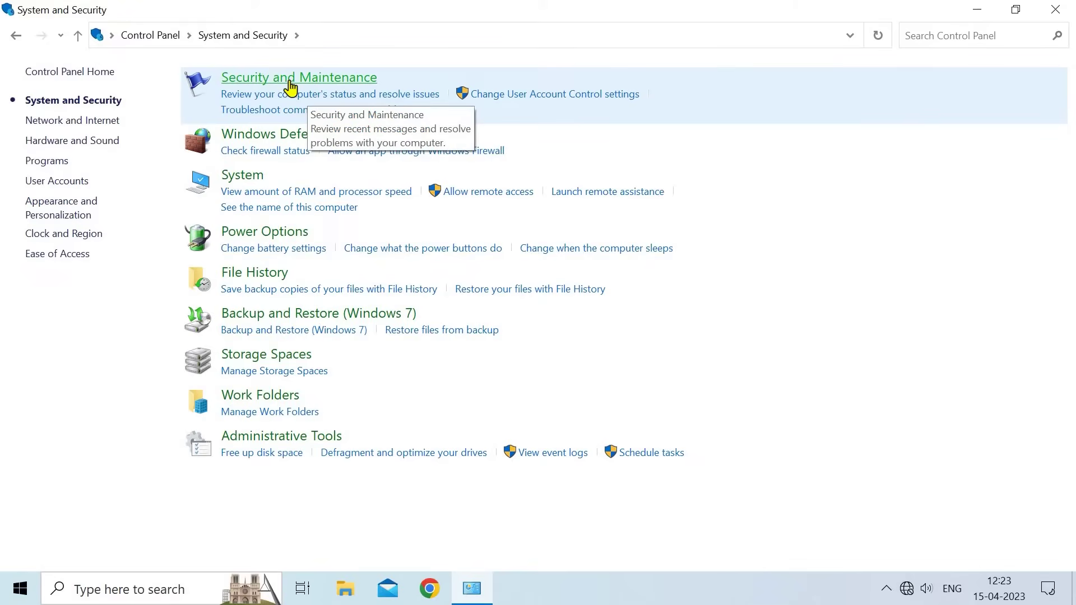
pyautogui.click(290, 82)
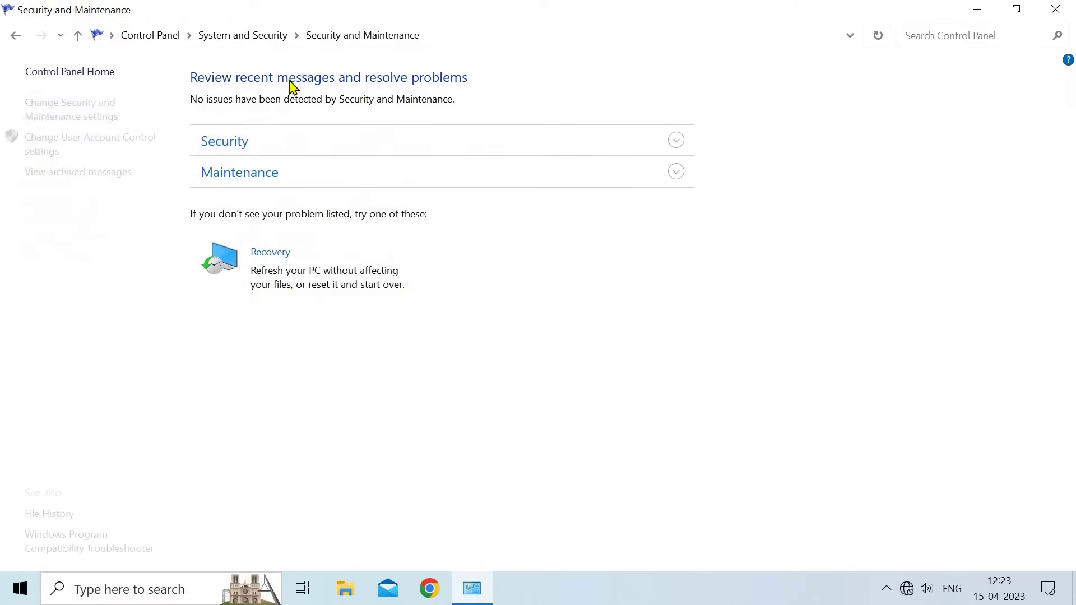
pyautogui.click(311, 146)
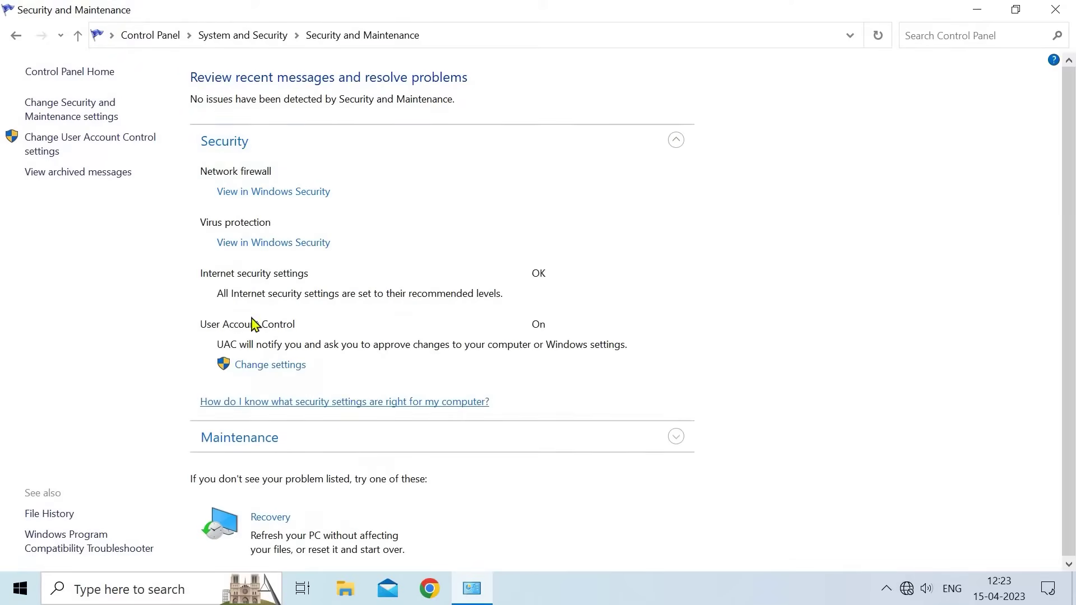
pyautogui.click(343, 150)
pyautogui.click(339, 178)
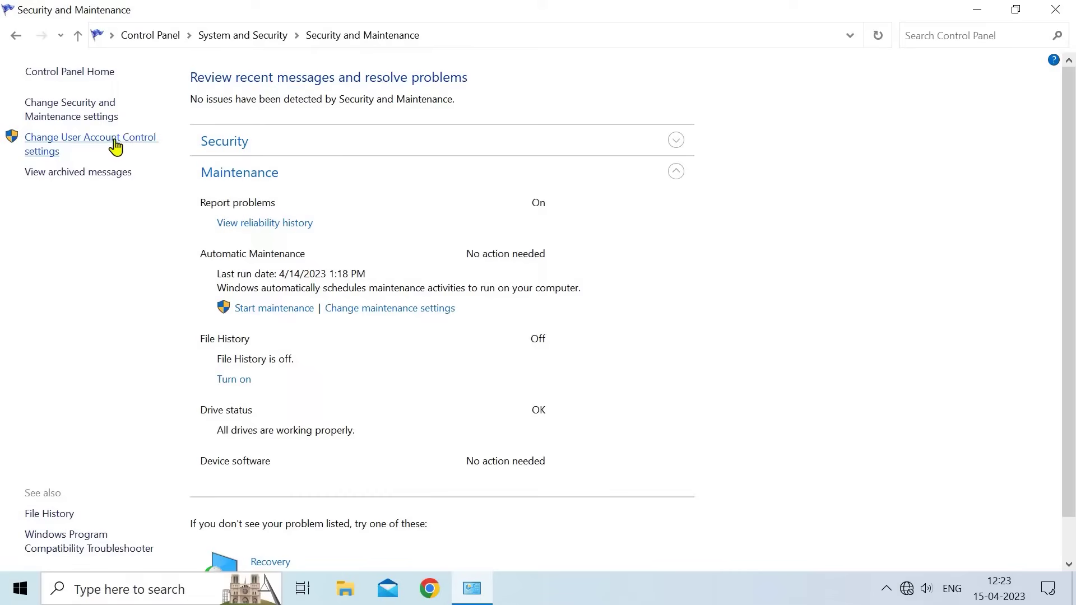
pyautogui.click(203, 172)
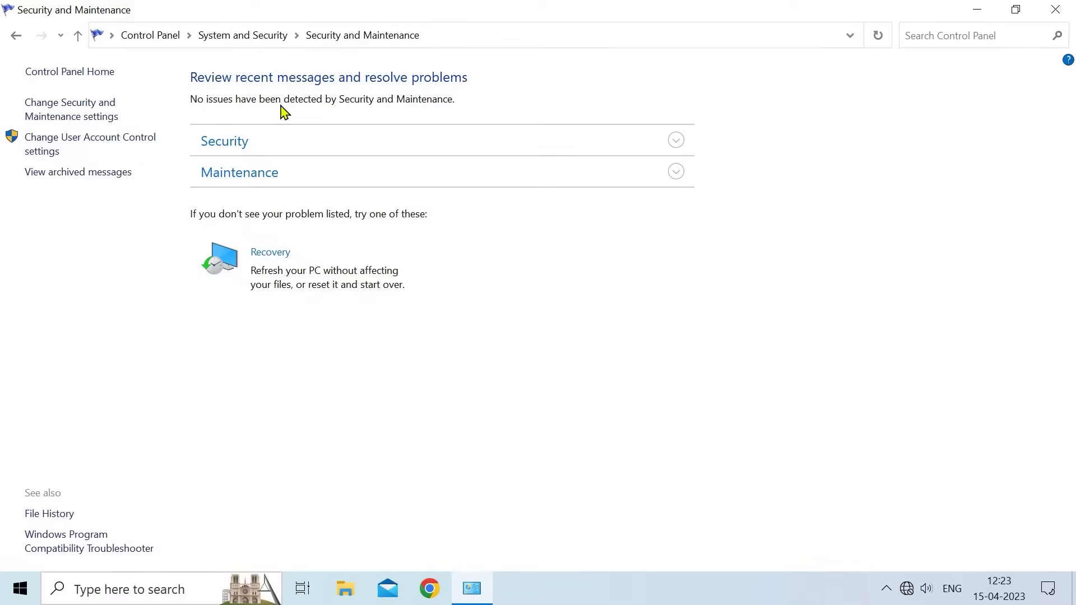
pyautogui.click(16, 36)
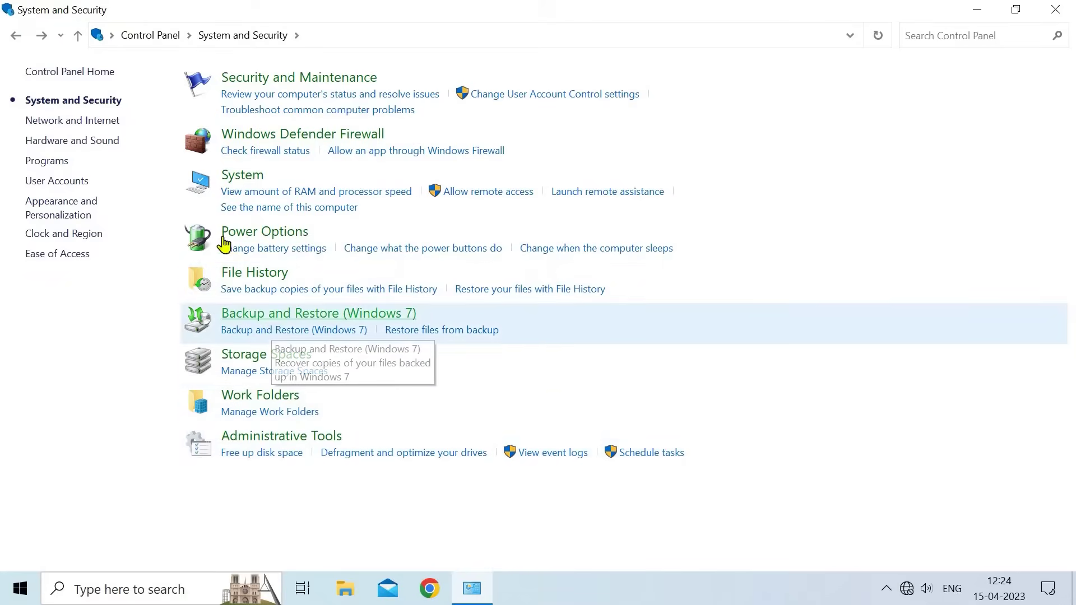
pyautogui.click(17, 36)
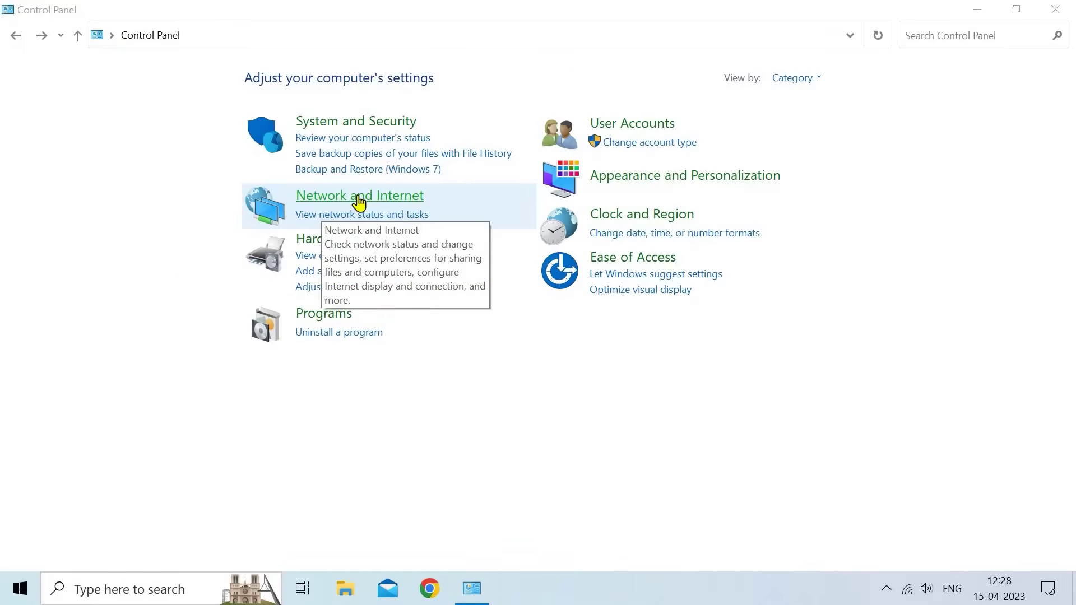
# - View the active Wi-Fi connection's status in Network and Sharing Center, and return to the Control Panel home
pyautogui.click(359, 196)
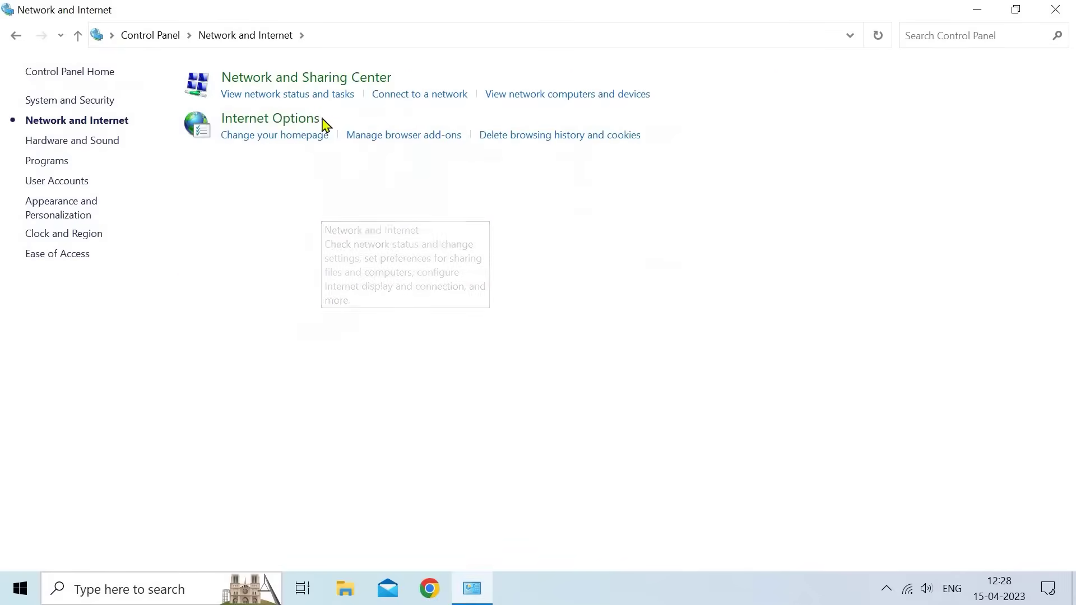
pyautogui.click(300, 95)
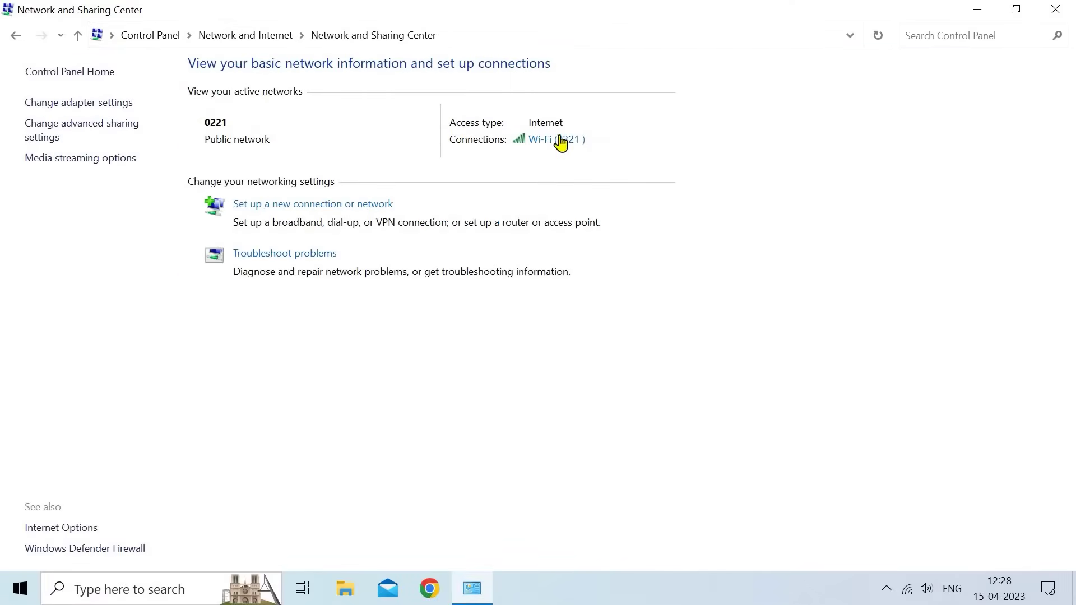
pyautogui.click(557, 140)
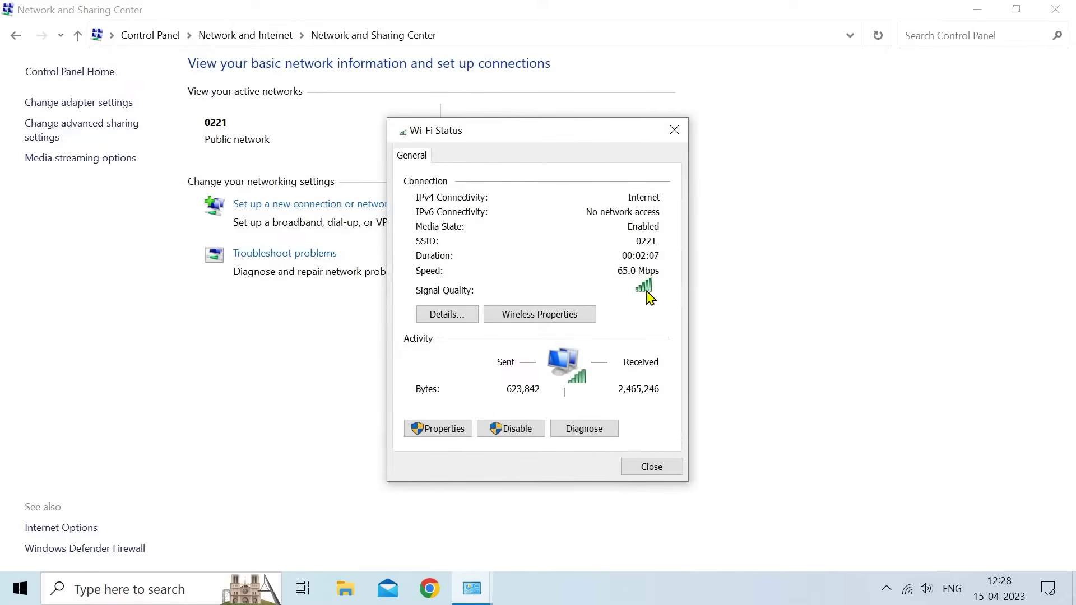
pyautogui.click(644, 468)
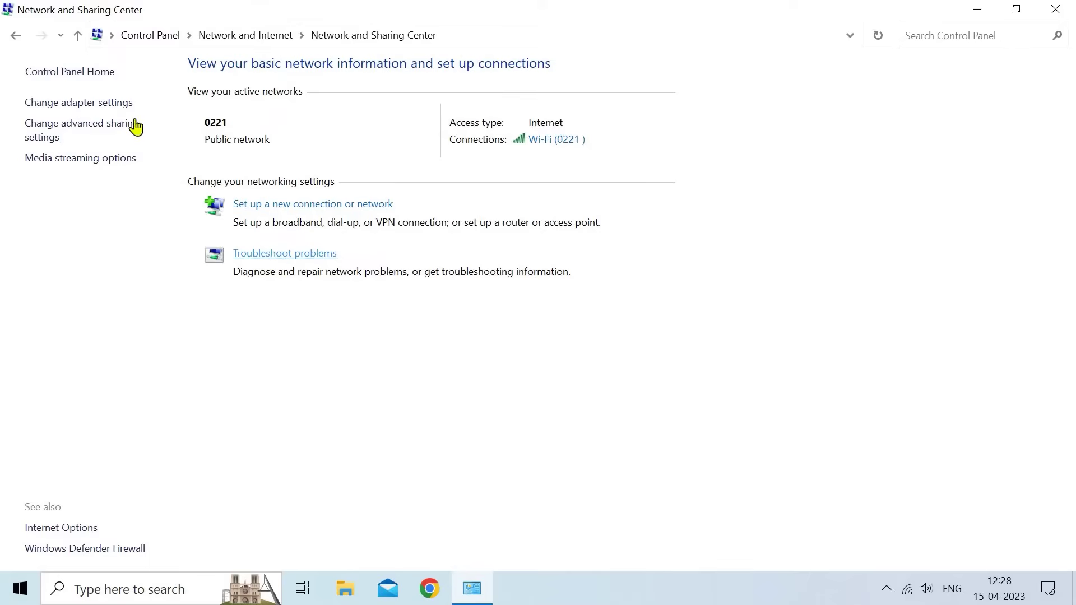
pyautogui.click(16, 36)
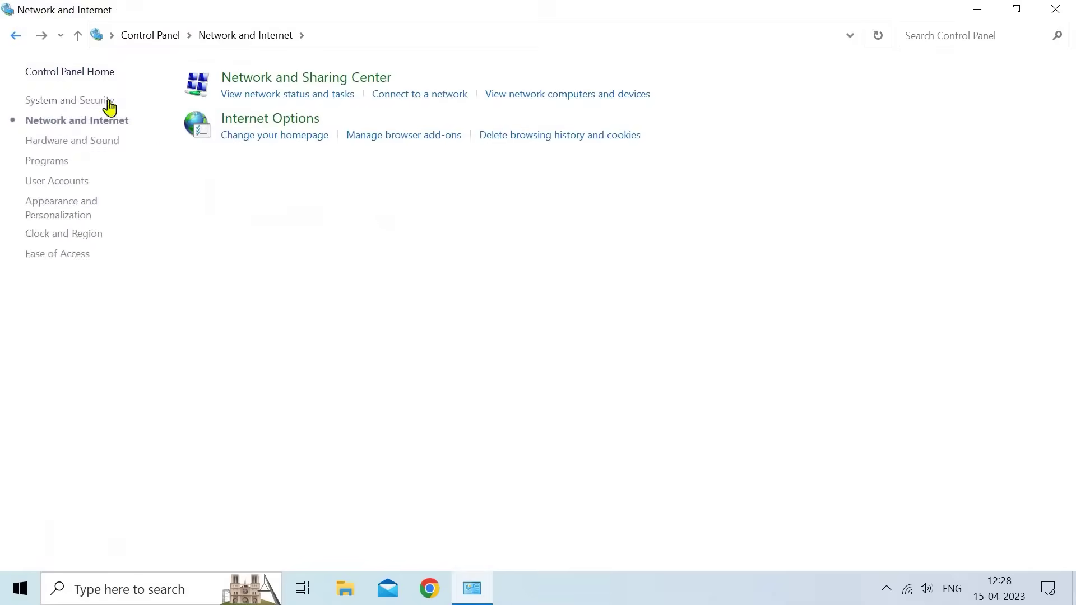
pyautogui.click(16, 36)
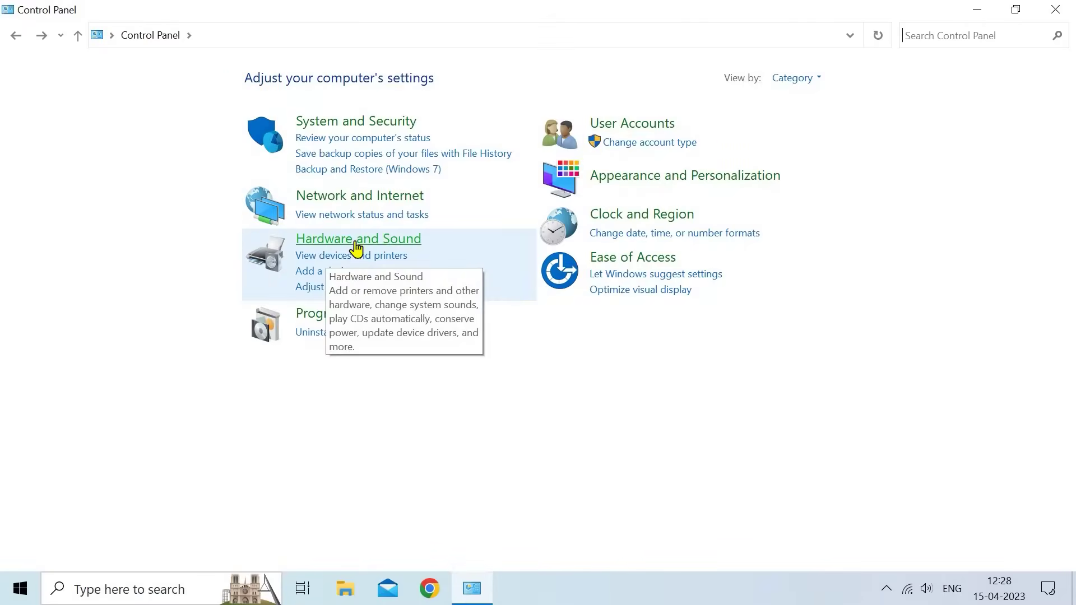
# - View Devices and Printers under Hardware and Sound, and return to the Control Panel home
pyautogui.click(356, 241)
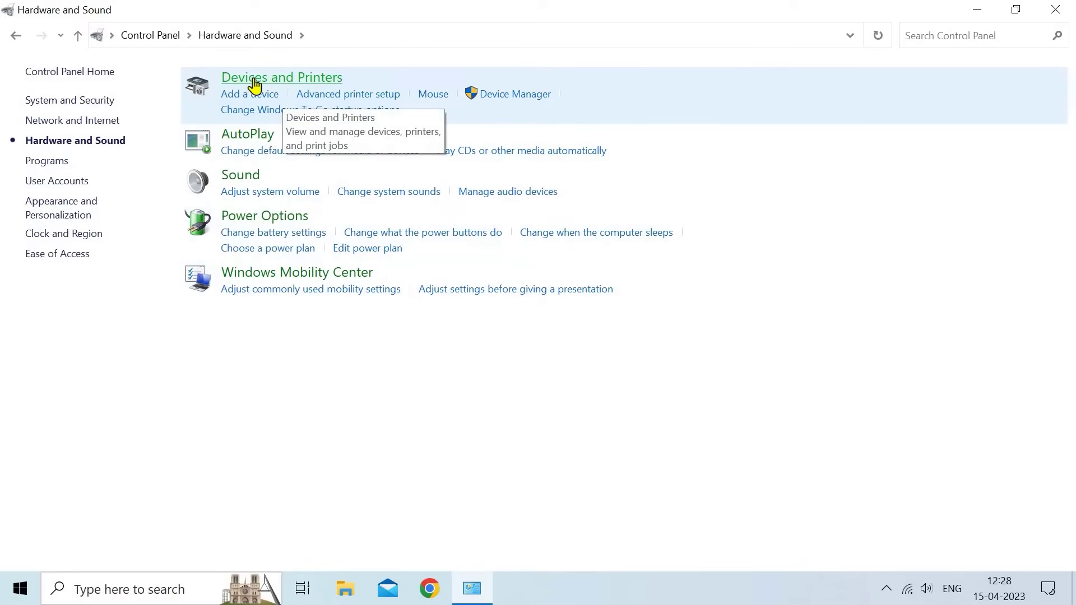
pyautogui.click(273, 84)
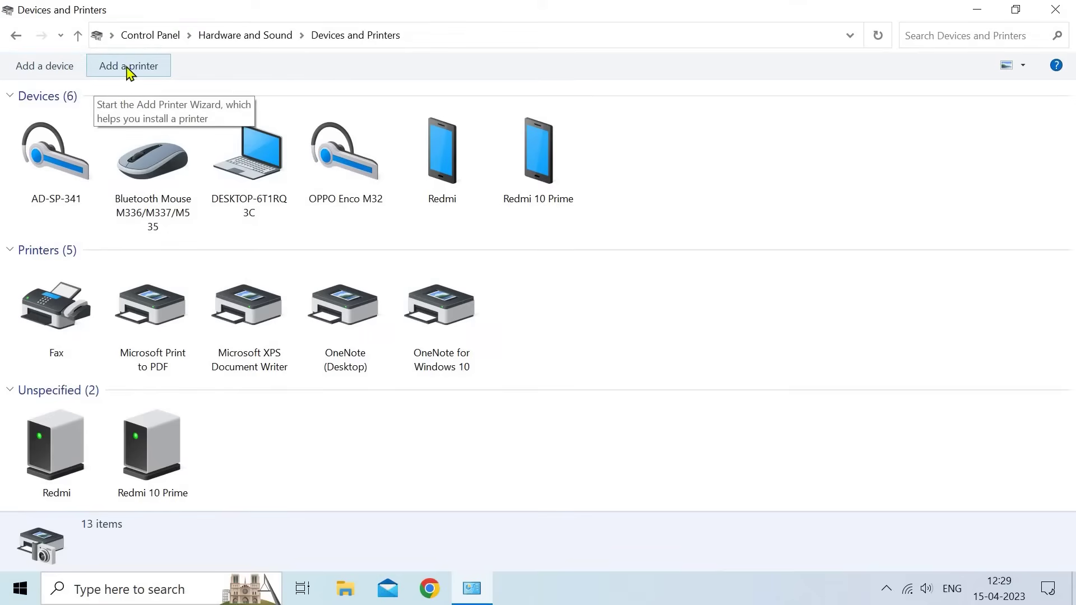
pyautogui.click(15, 36)
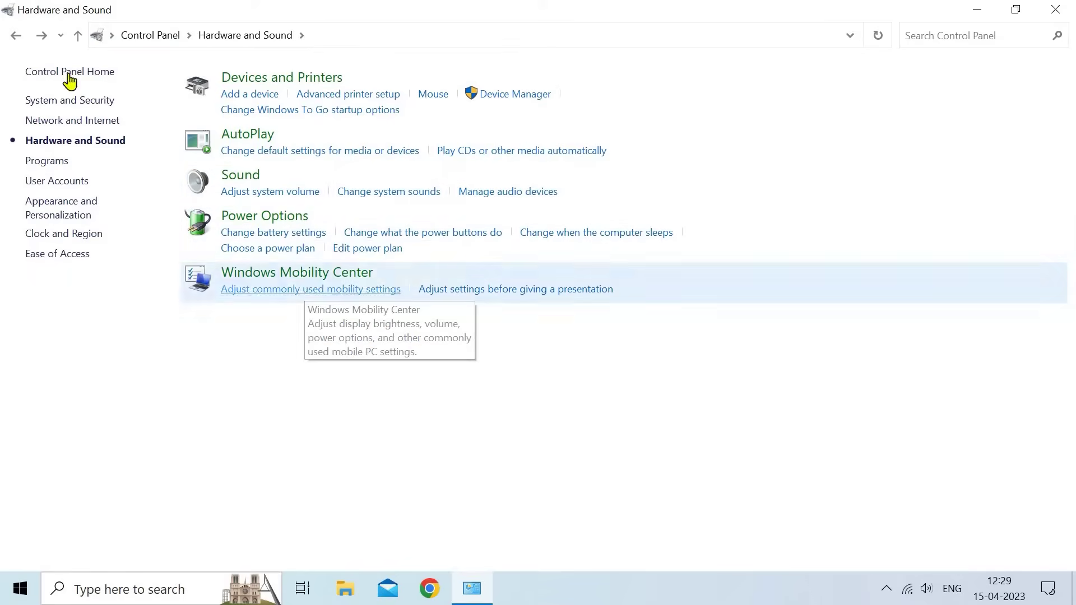
pyautogui.click(16, 37)
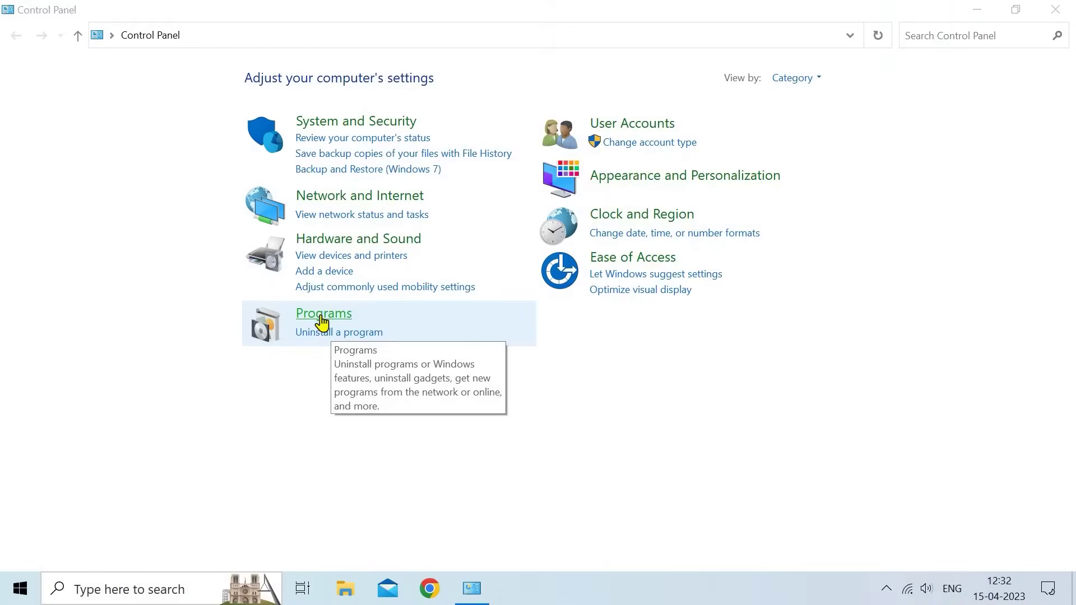
# - Open the list of installed programs in Programs and Features
pyautogui.click(322, 323)
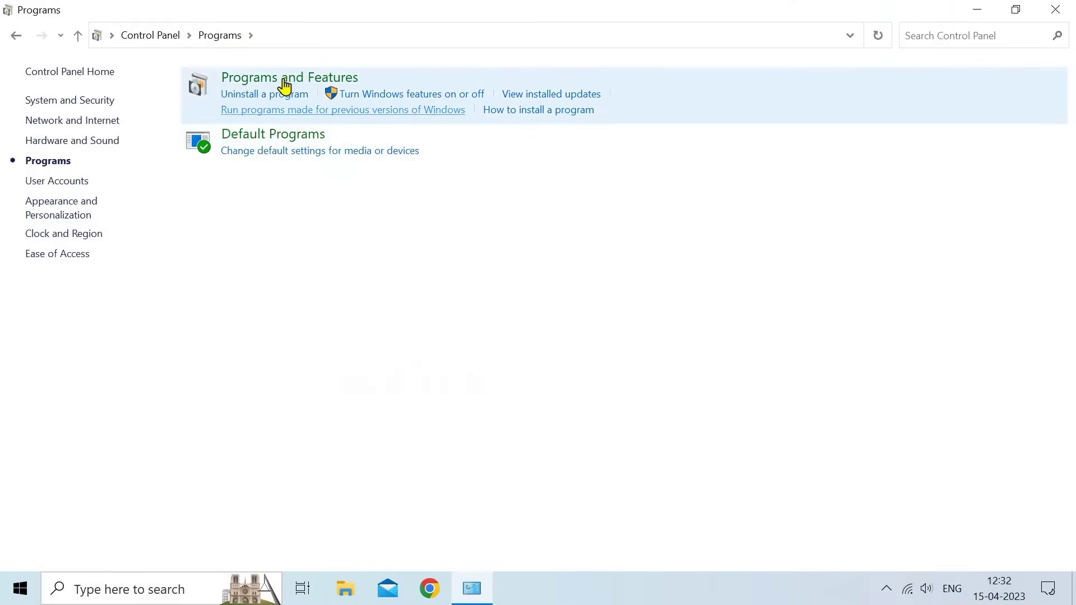
pyautogui.click(287, 84)
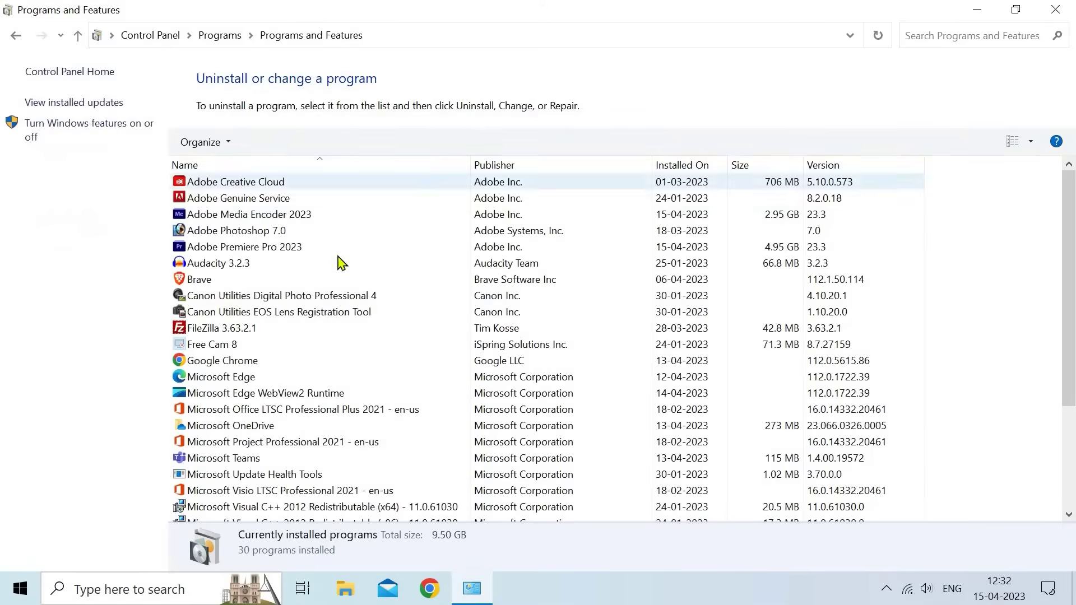
# - Show the uninstall or change option for Adobe Premiere Pro 2023, and return to the Control Panel home
pyautogui.rightClick(278, 252)
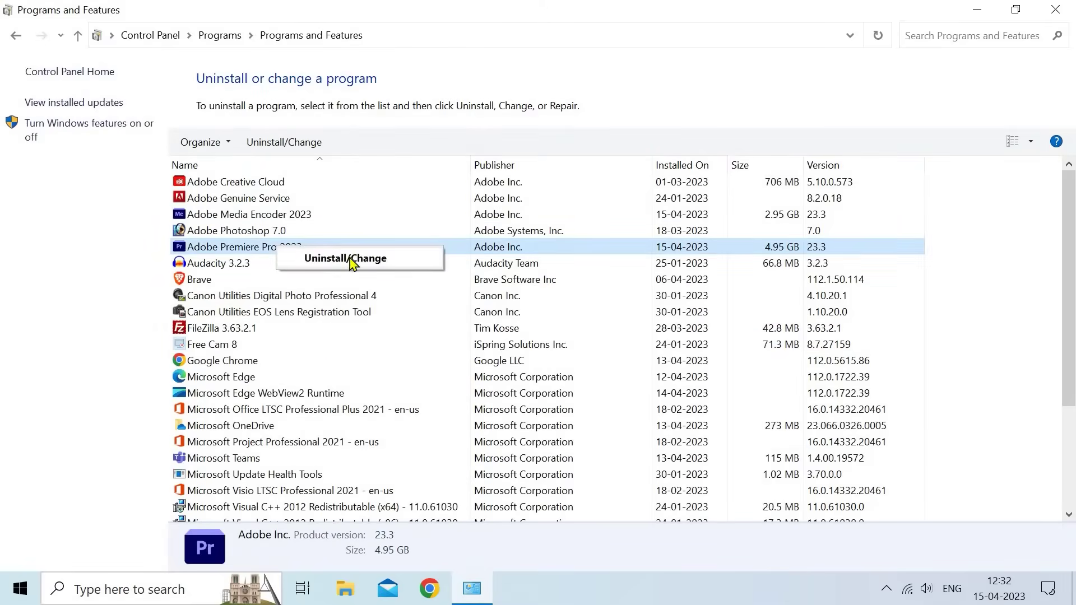
pyautogui.click(15, 40)
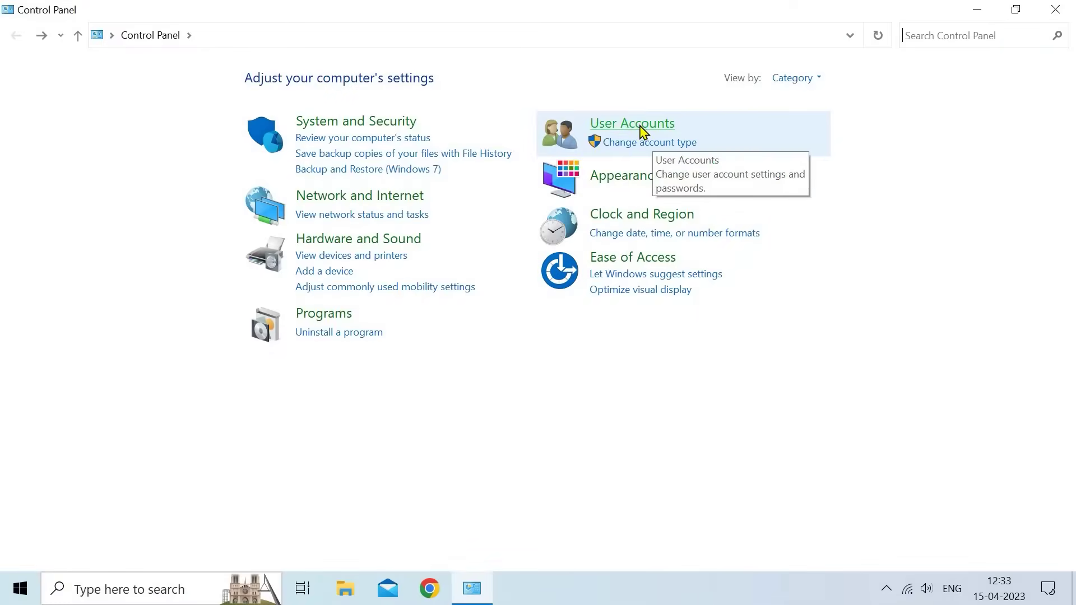
# - View the account change options on the User Accounts page, and return to the Control Panel home
pyautogui.click(641, 132)
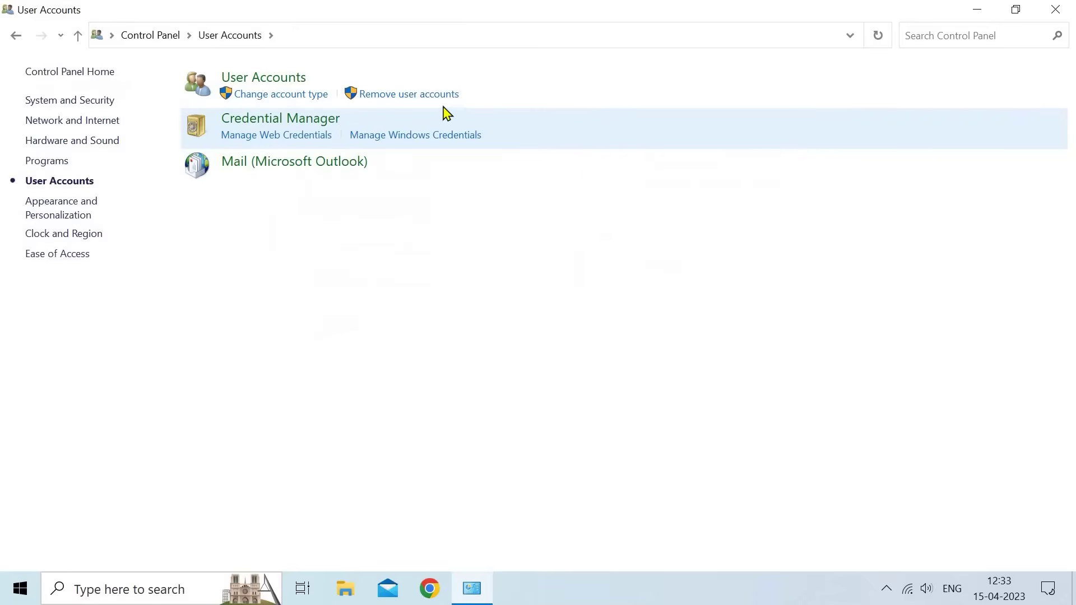
pyautogui.click(279, 87)
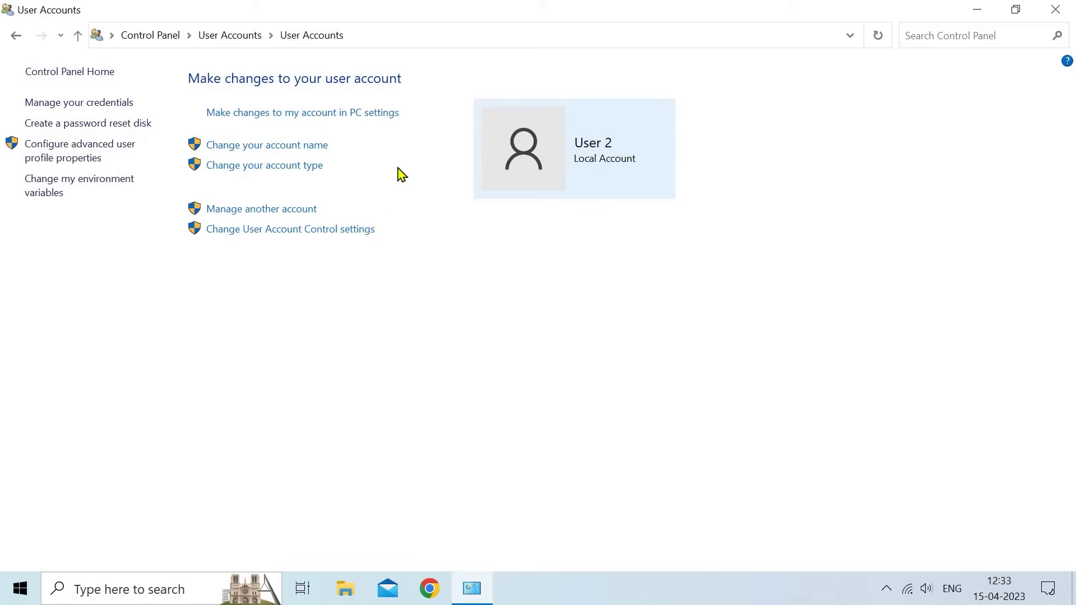
pyautogui.click(230, 40)
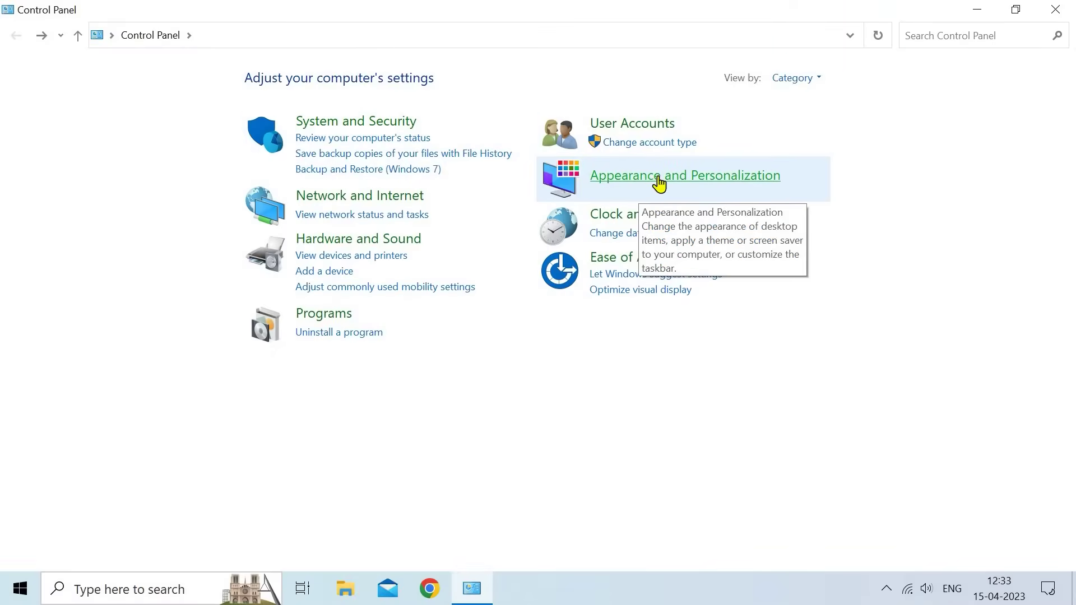
# - View the File Explorer Options under Appearance and Personalization without changing them, and return to the Control Panel home
pyautogui.click(660, 178)
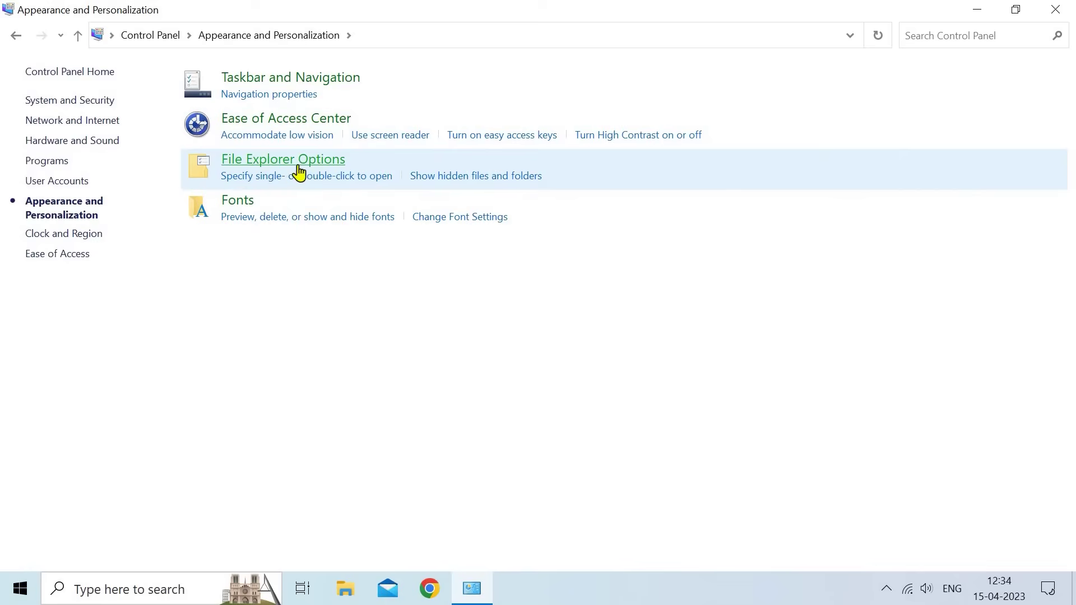
pyautogui.click(291, 179)
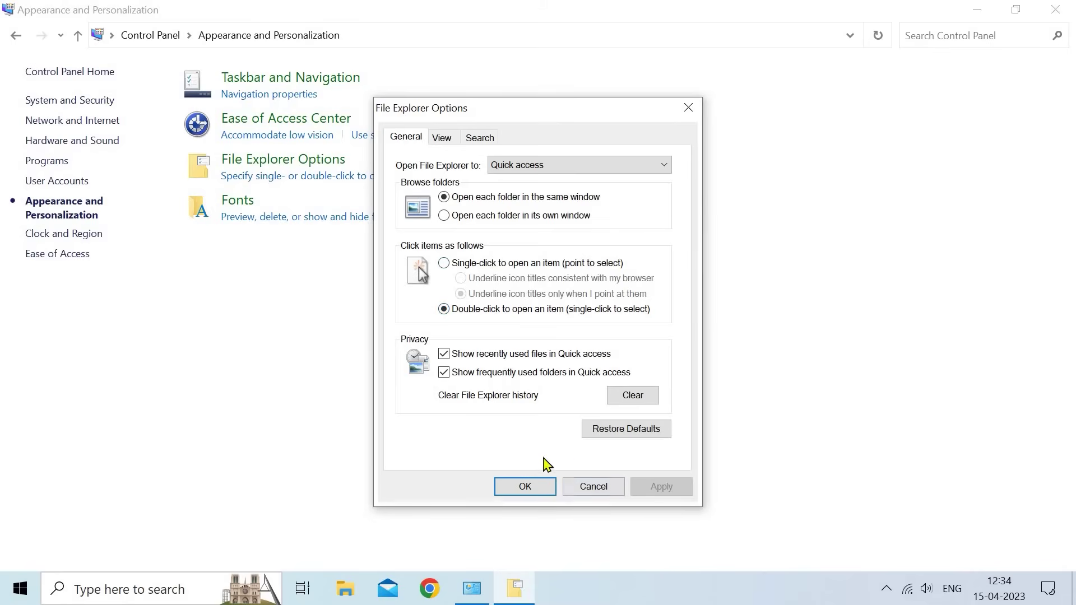
pyautogui.click(589, 486)
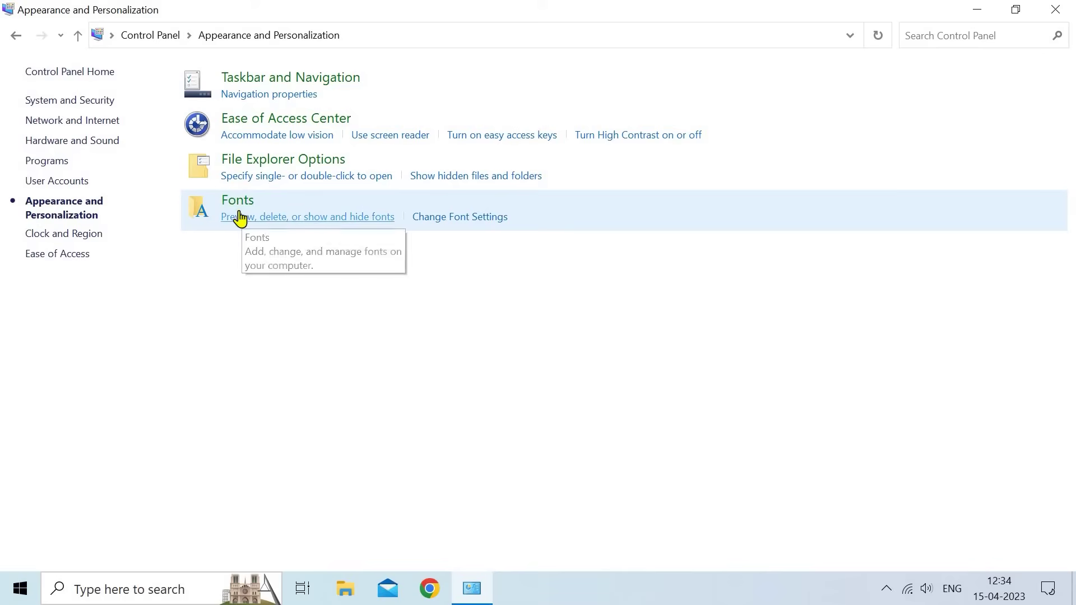
pyautogui.click(16, 37)
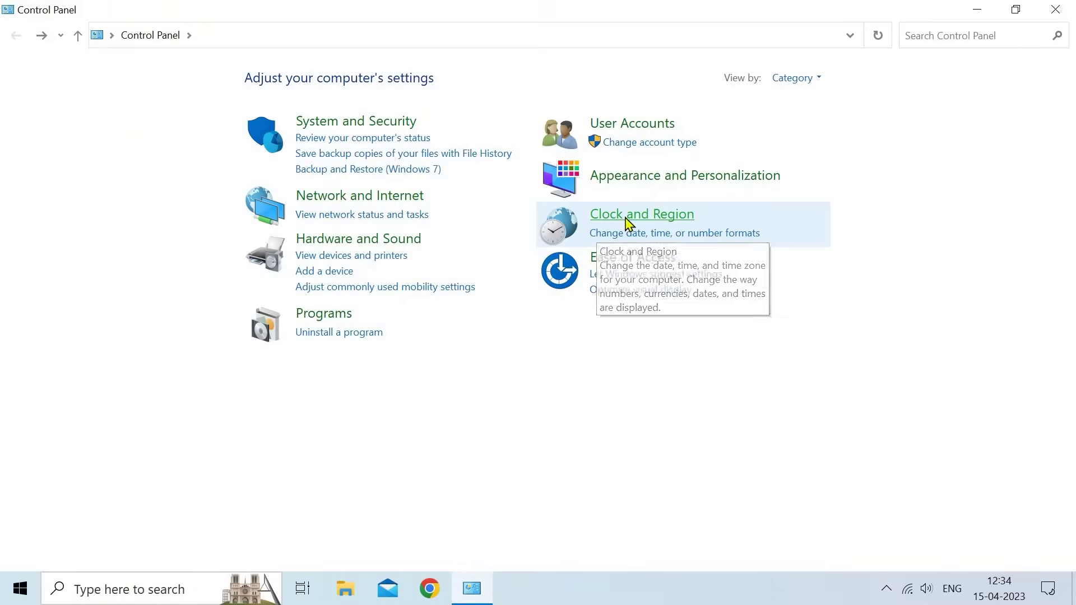
# - View the Clock and Region category, return to the Control Panel home, and close the Control Panel
pyautogui.click(622, 219)
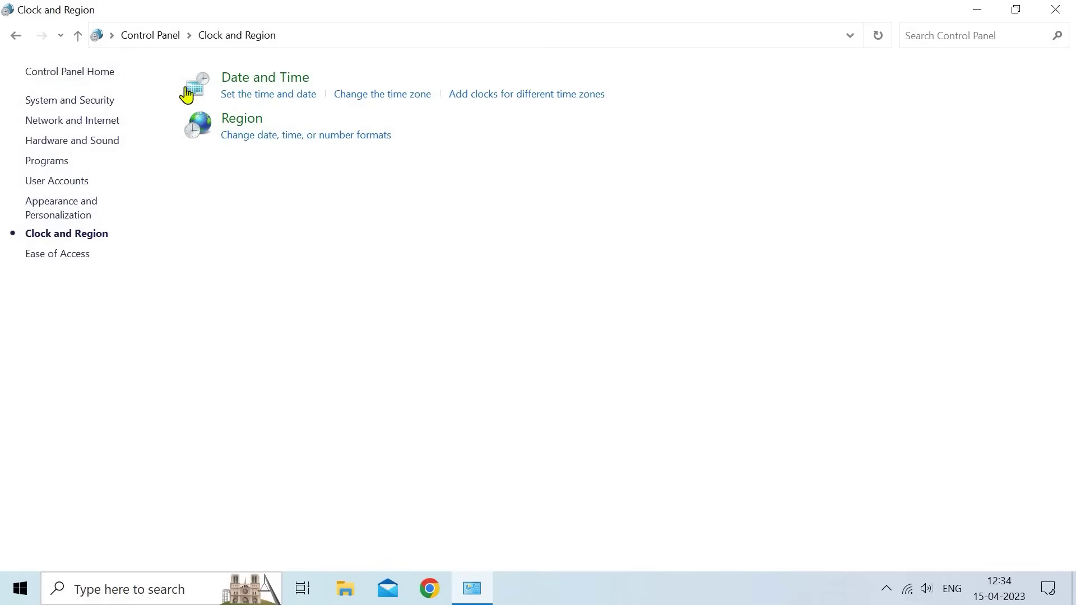
pyautogui.click(15, 37)
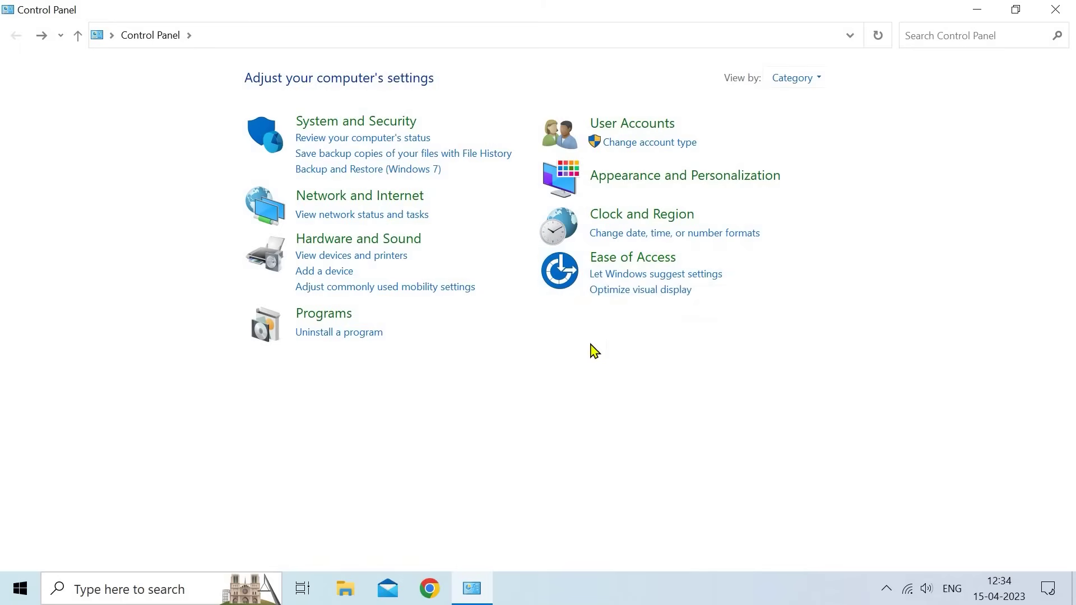
pyautogui.click(1048, 12)
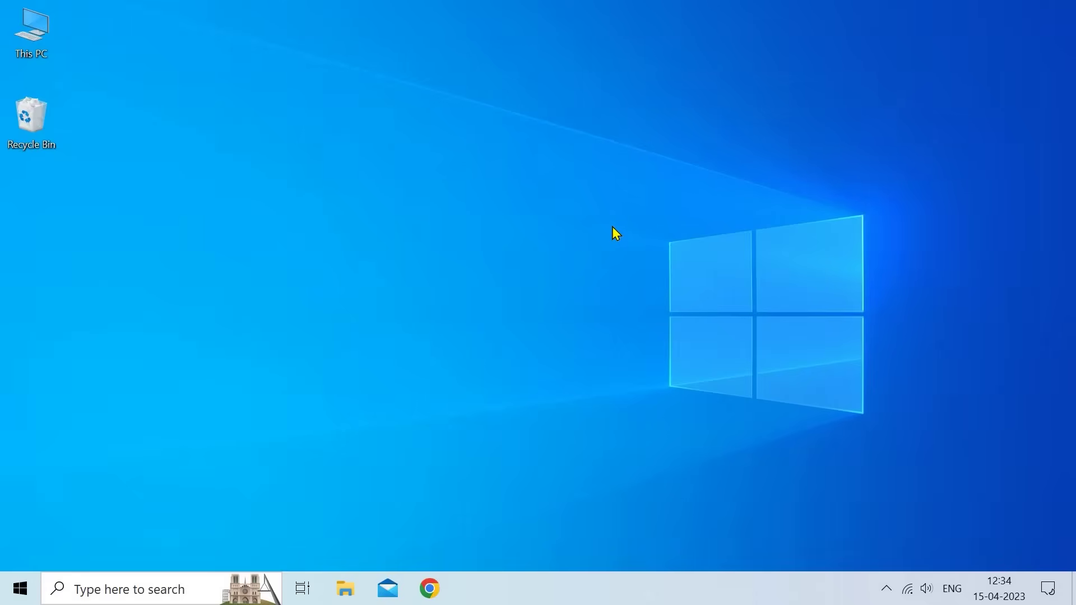